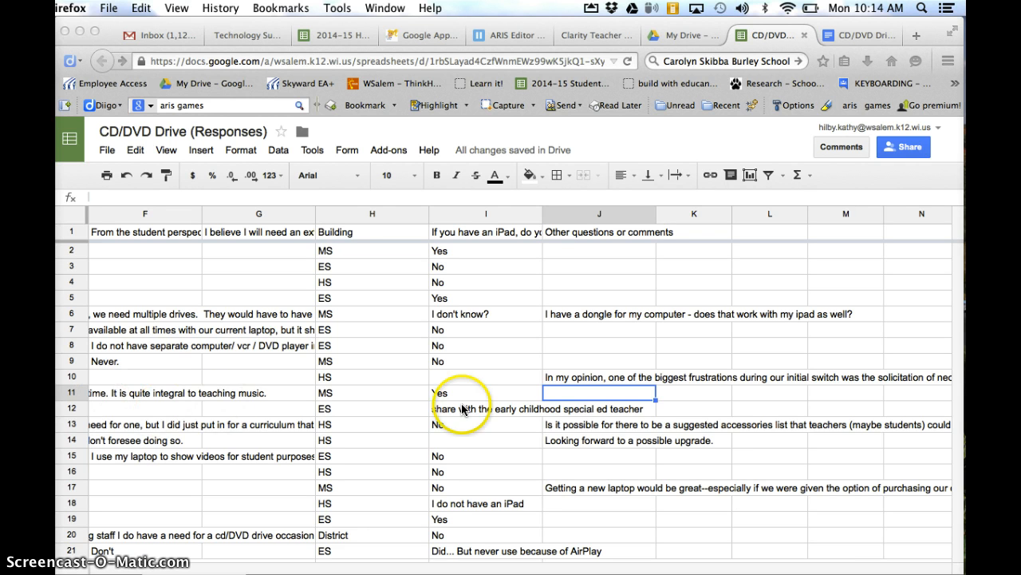
# Open the summary of responses for the form linked to the CD/DVD Drive spreadsheet
pyautogui.click(353, 154)
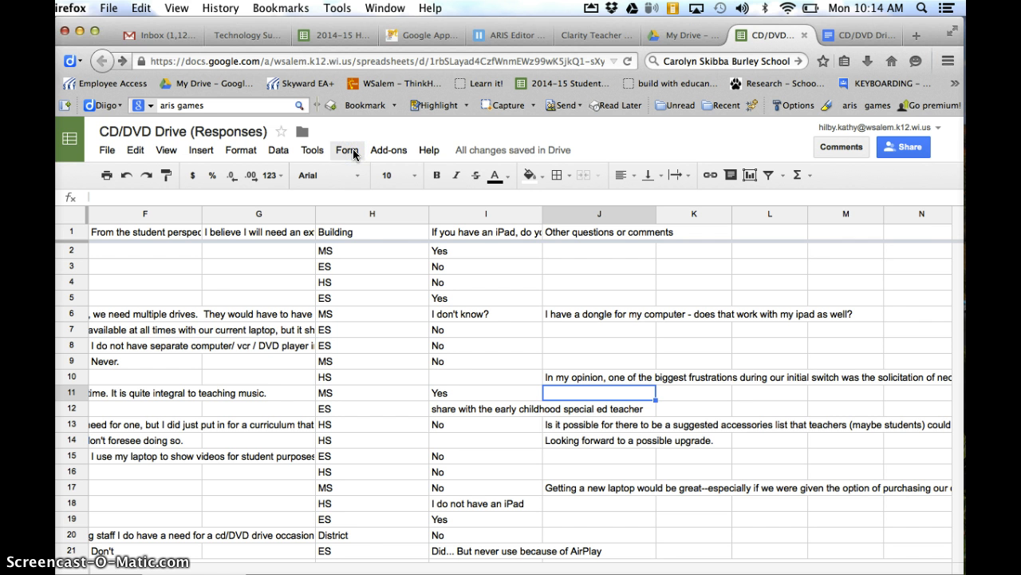
pyautogui.click(354, 154)
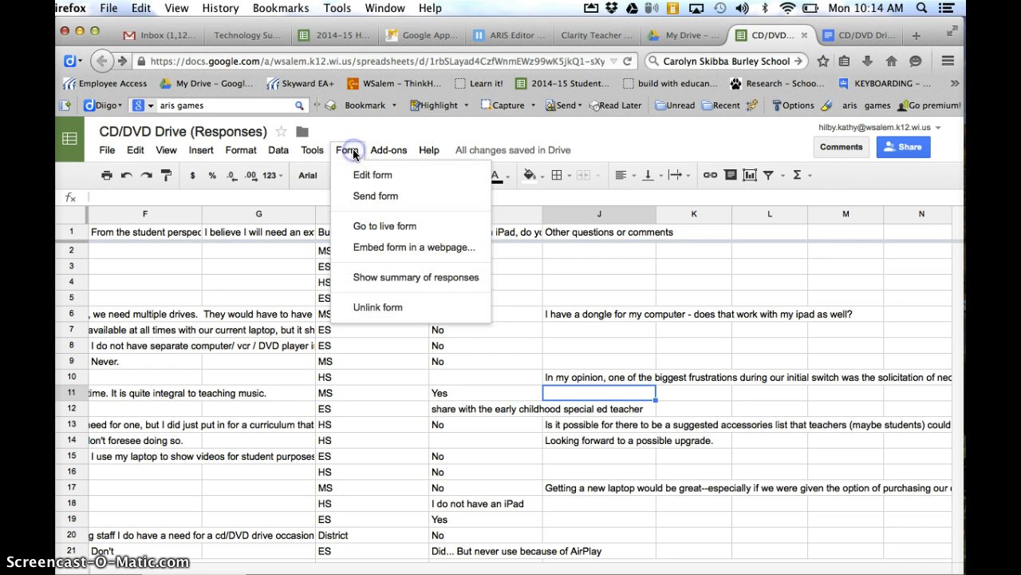
pyautogui.click(365, 278)
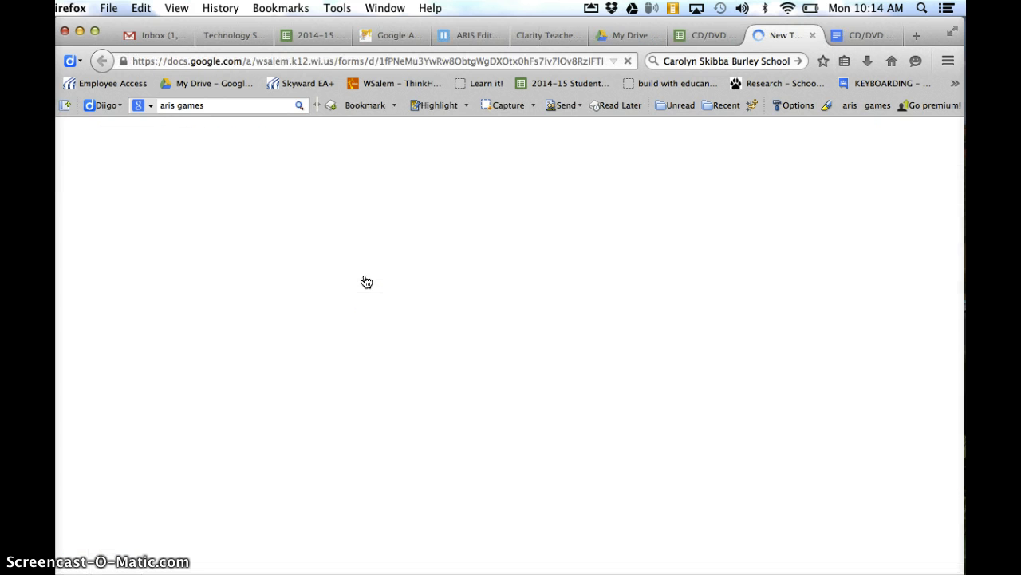
# Examine the response charts and the written comments about the CD/DVD drive in the summary
pyautogui.scroll(-2, 466, 397)
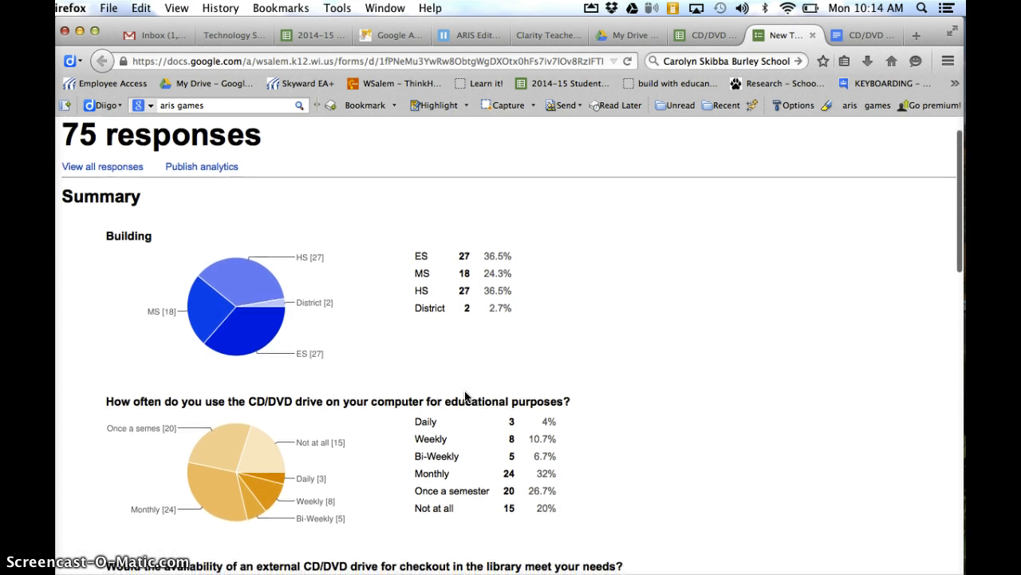
pyautogui.scroll(-1, 466, 397)
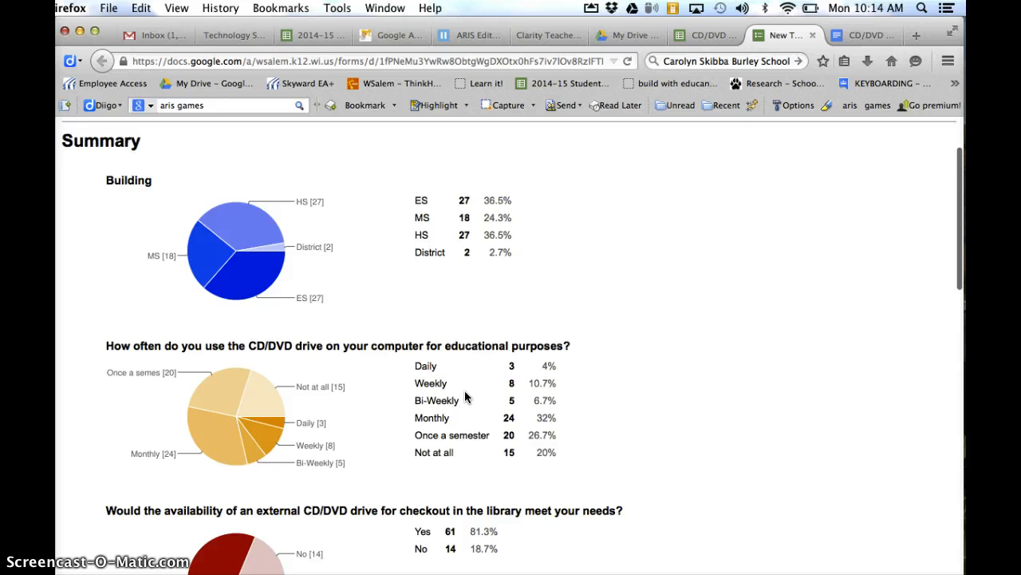
pyautogui.scroll(-4, 466, 397)
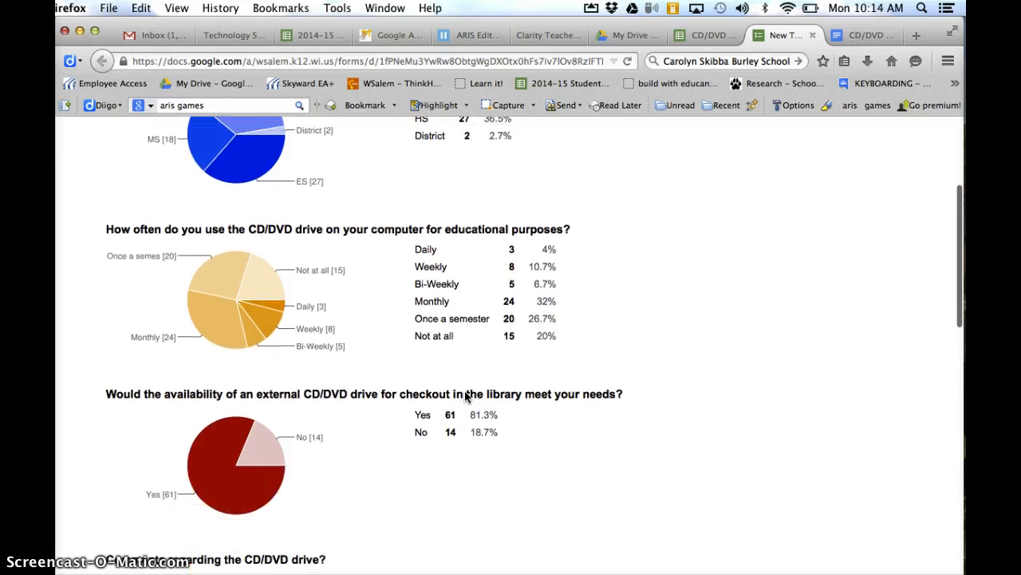
pyautogui.scroll(-2, 466, 397)
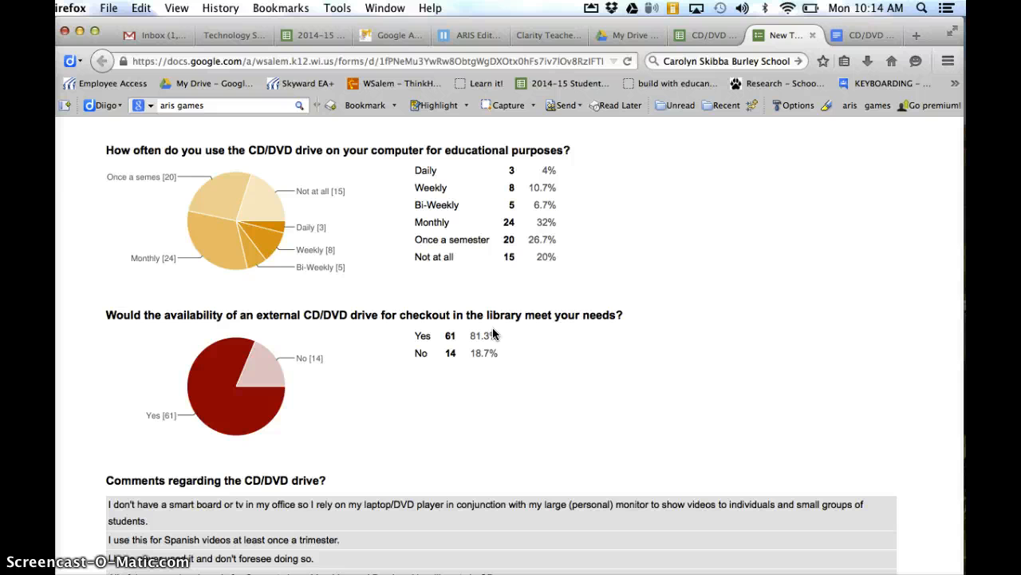
pyautogui.scroll(-5, 493, 335)
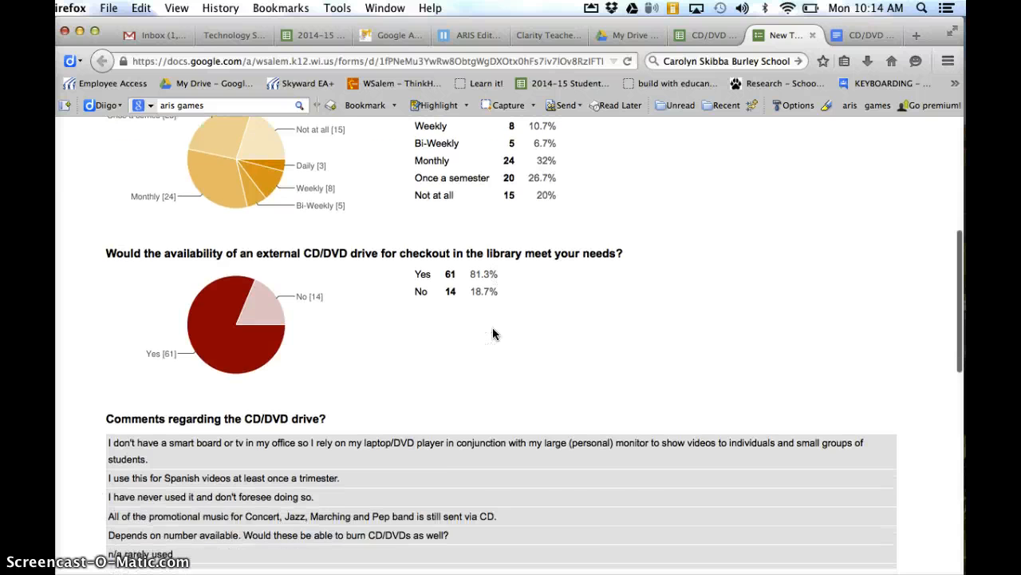
pyautogui.scroll(-1, 493, 429)
pyautogui.scroll(-10, 493, 428)
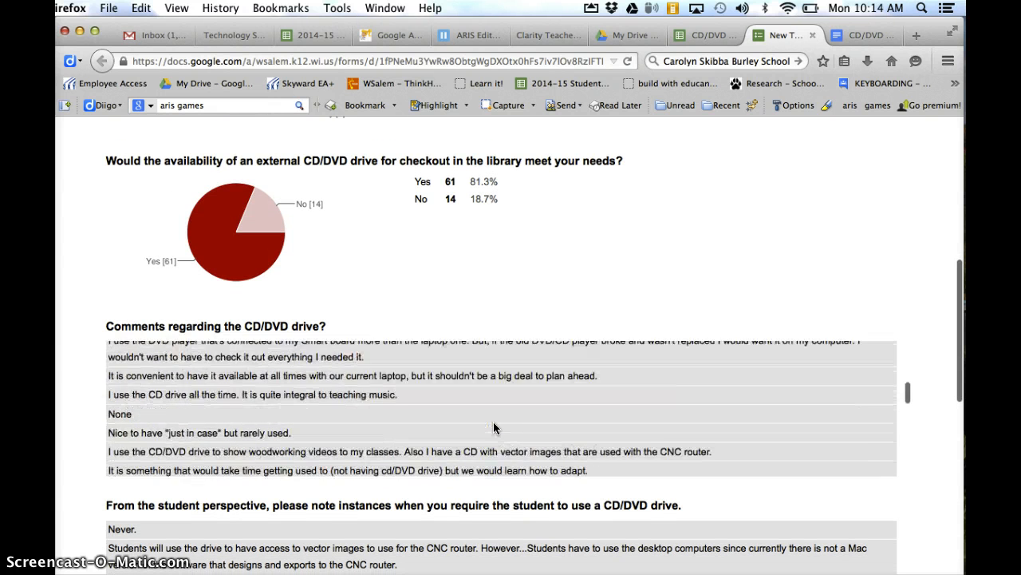
pyautogui.scroll(-2, 494, 428)
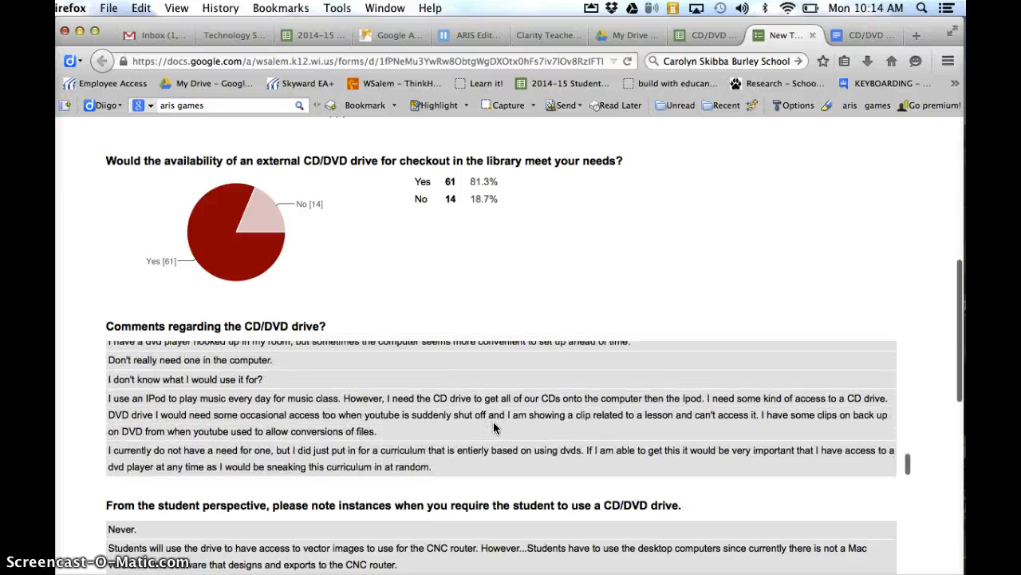
pyautogui.scroll(3, 493, 469)
pyautogui.scroll(10, 493, 470)
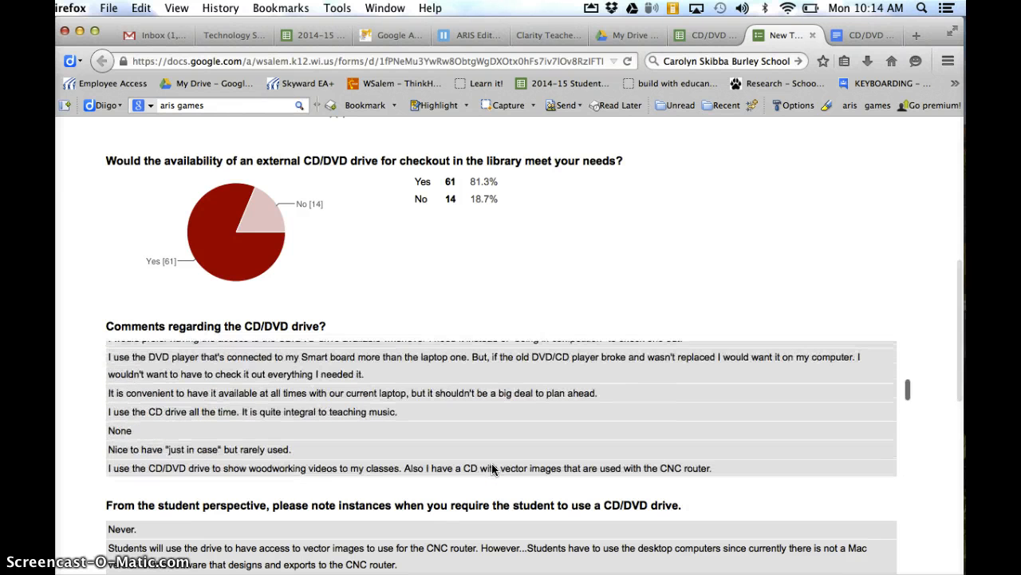
pyautogui.scroll(15, 559, 293)
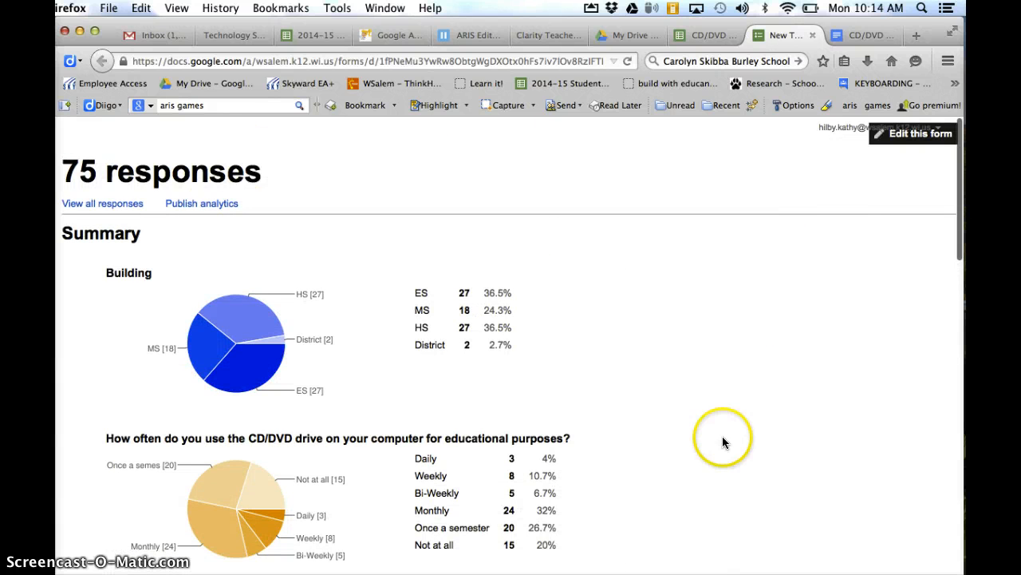
pyautogui.scroll(-15, 723, 439)
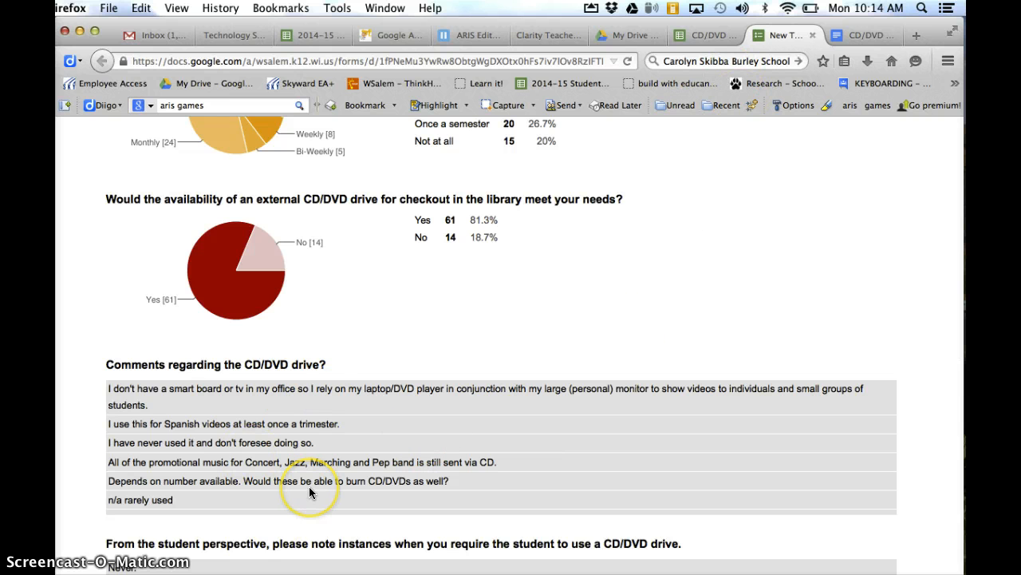
# Return to the responses spreadsheet and look up "save as doc" in the add-on store, then close the store
pyautogui.click(693, 38)
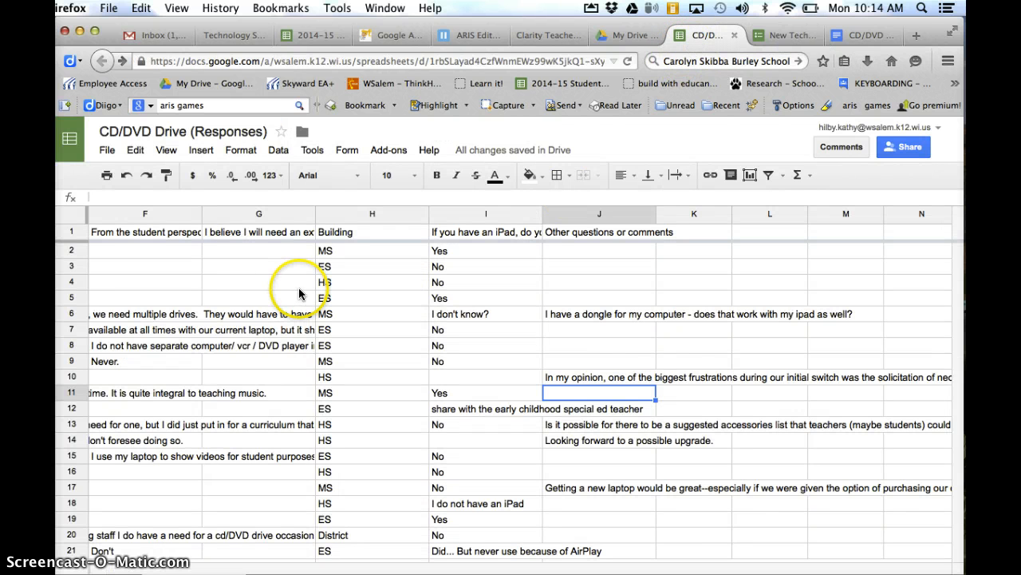
pyautogui.click(391, 154)
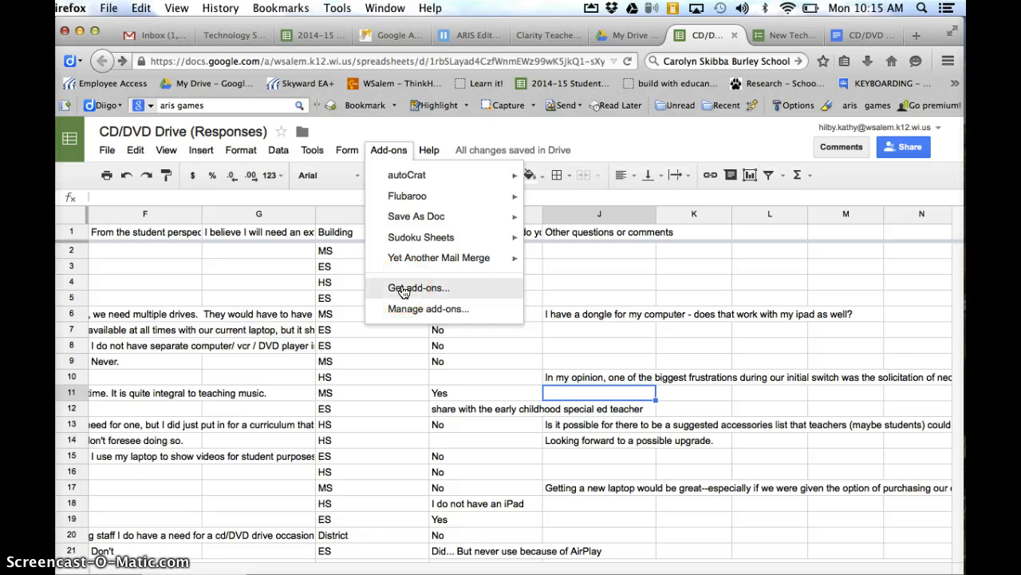
pyautogui.click(417, 218)
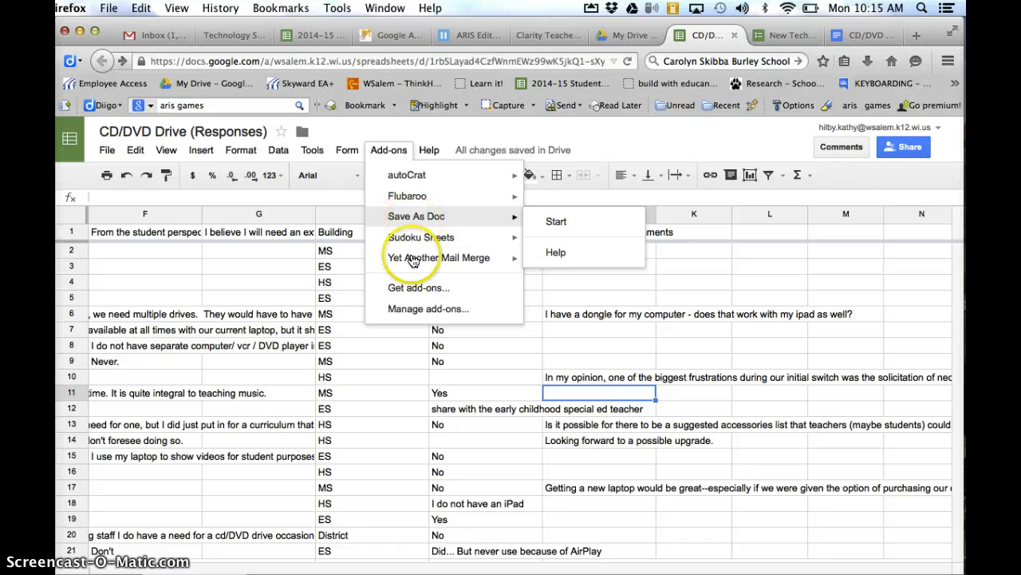
pyautogui.click(405, 289)
pyautogui.click(408, 289)
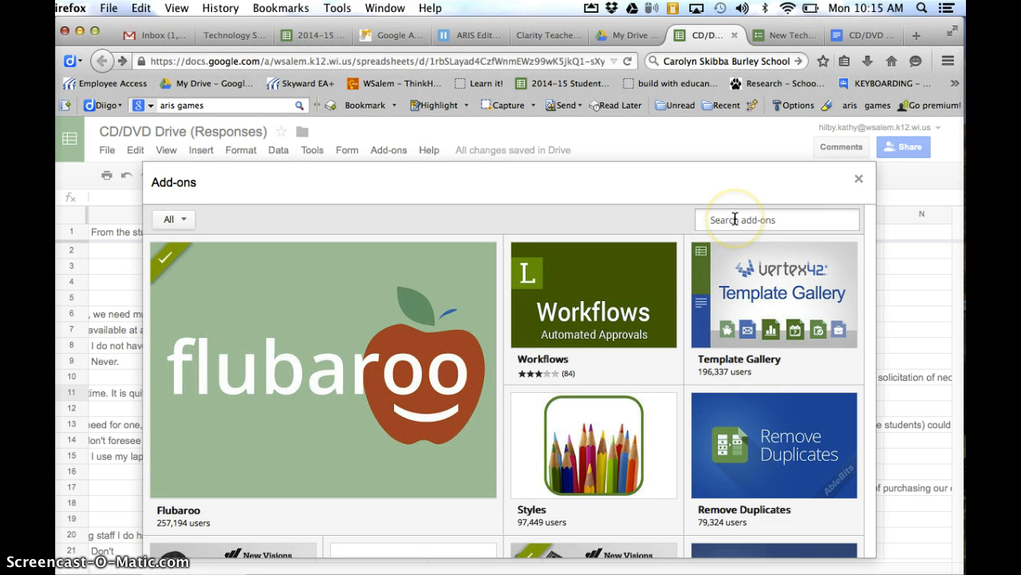
pyautogui.write('save as doc')
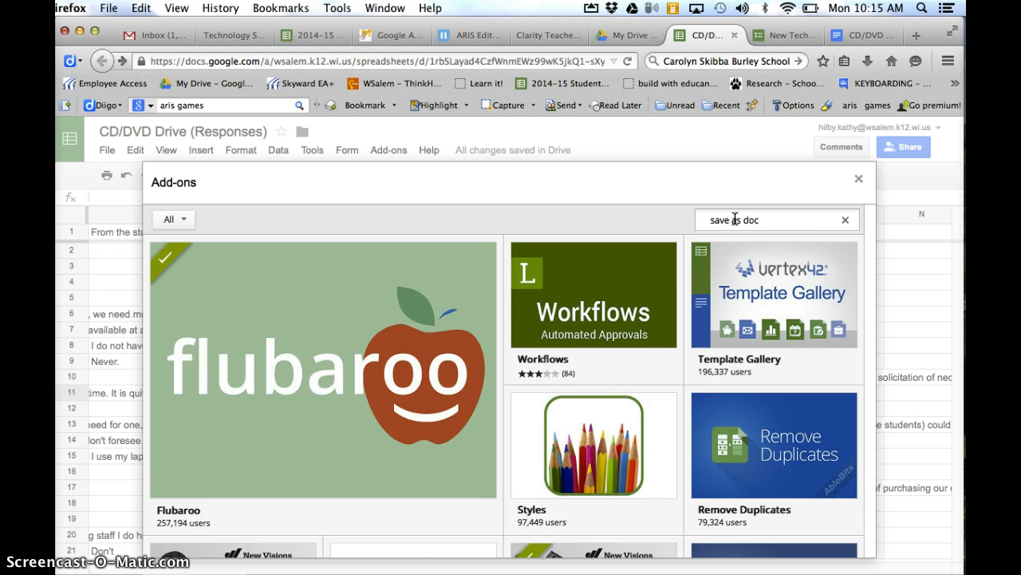
pyautogui.press('Return')
pyautogui.click(736, 220)
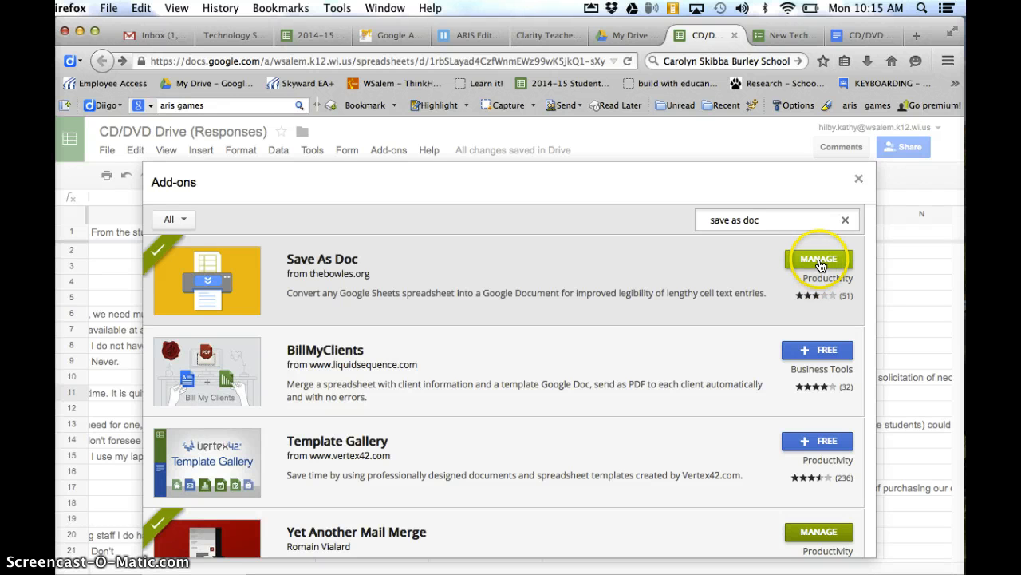
pyautogui.click(858, 181)
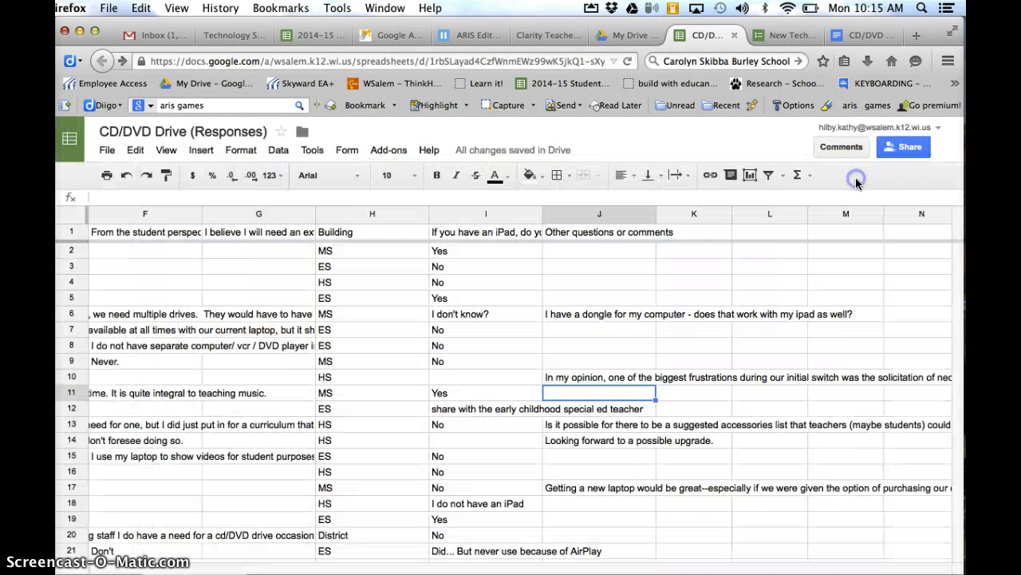
pyautogui.click(391, 149)
pyautogui.moveTo(401, 218)
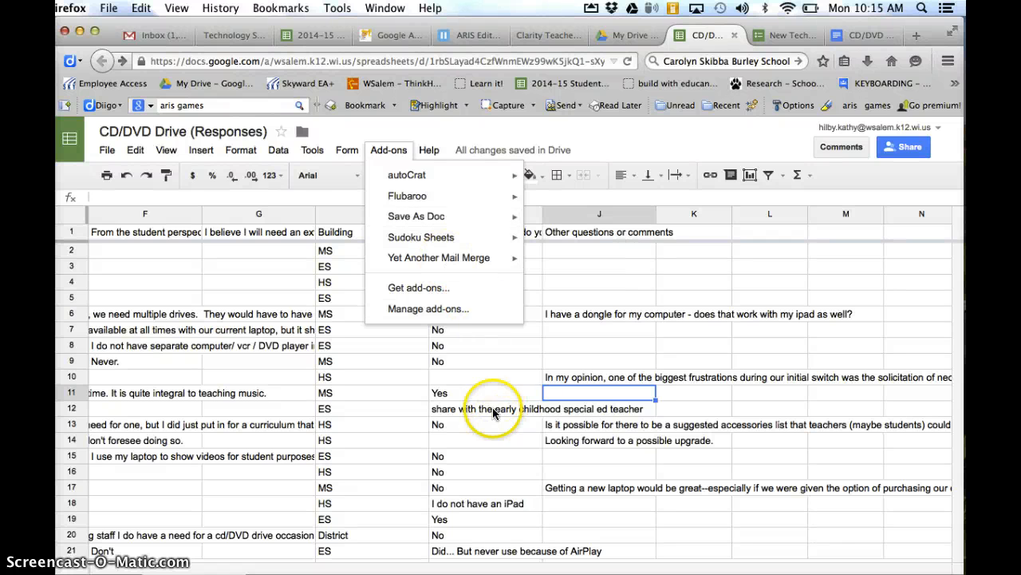
pyautogui.click(482, 361)
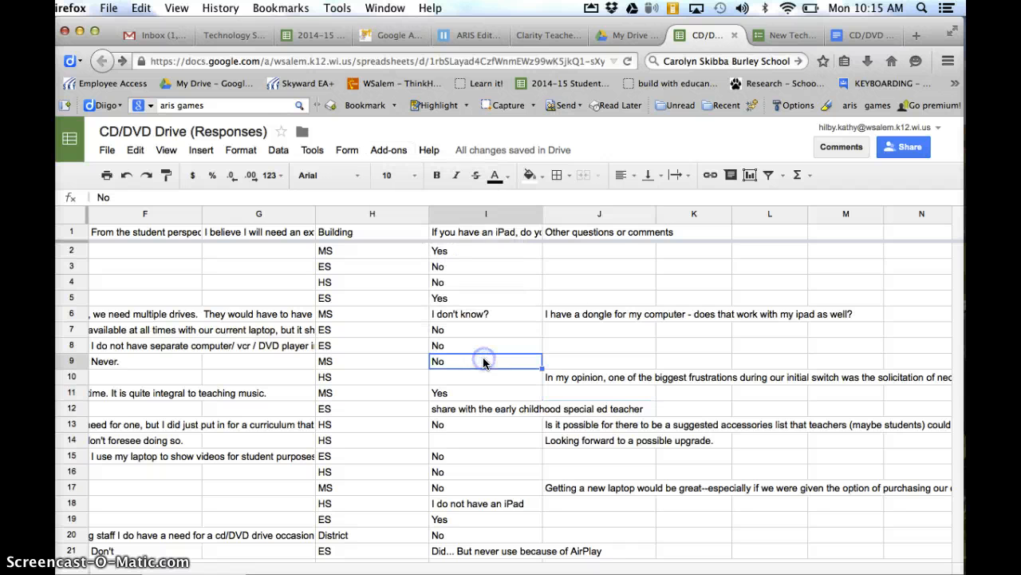
# Select the whole "Other questions or comments" column and start the Save As Doc add-on
pyautogui.click(592, 214)
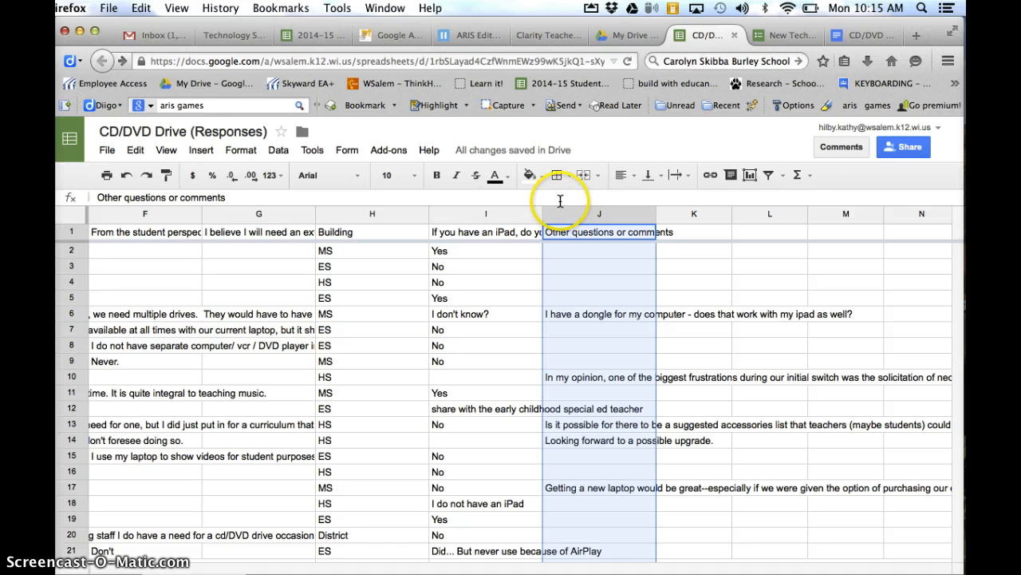
pyautogui.click(389, 150)
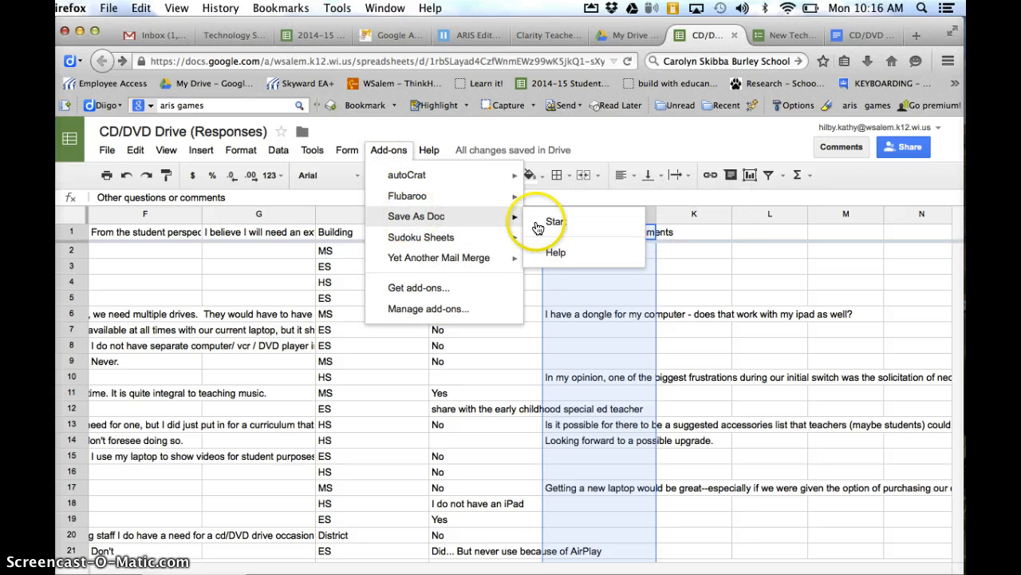
pyautogui.click(553, 222)
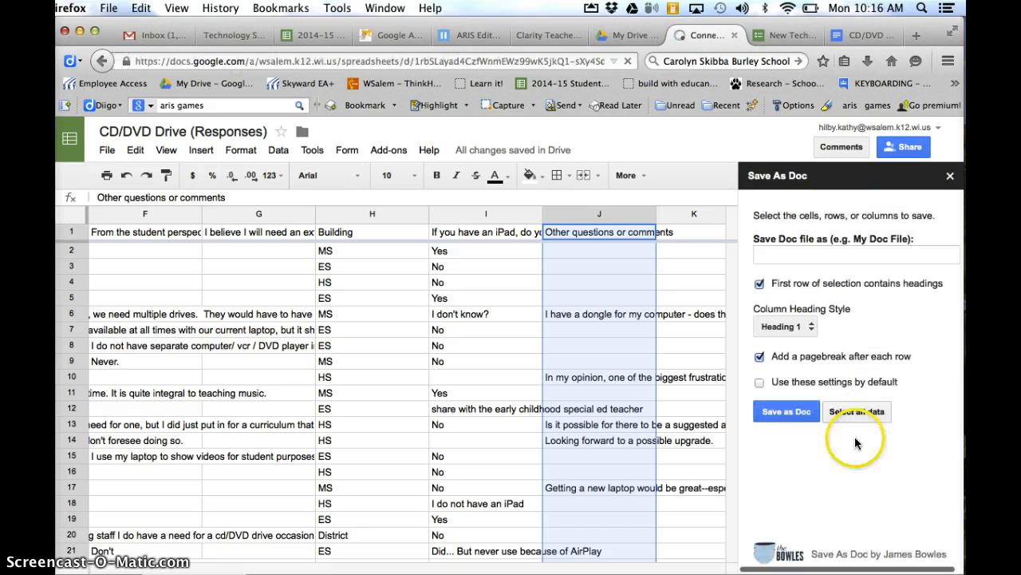
# Save the selected column as a document named "CD/DVD Drive Other Comments", with first-row headings and no page break after each row
pyautogui.click(772, 252)
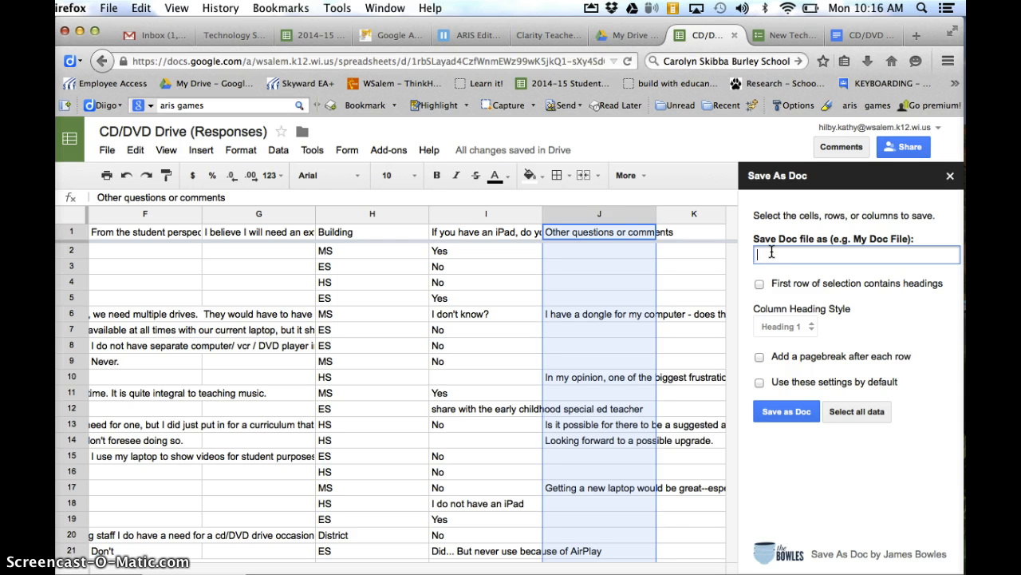
pyautogui.write('CD/DVD Drive Other Comments')
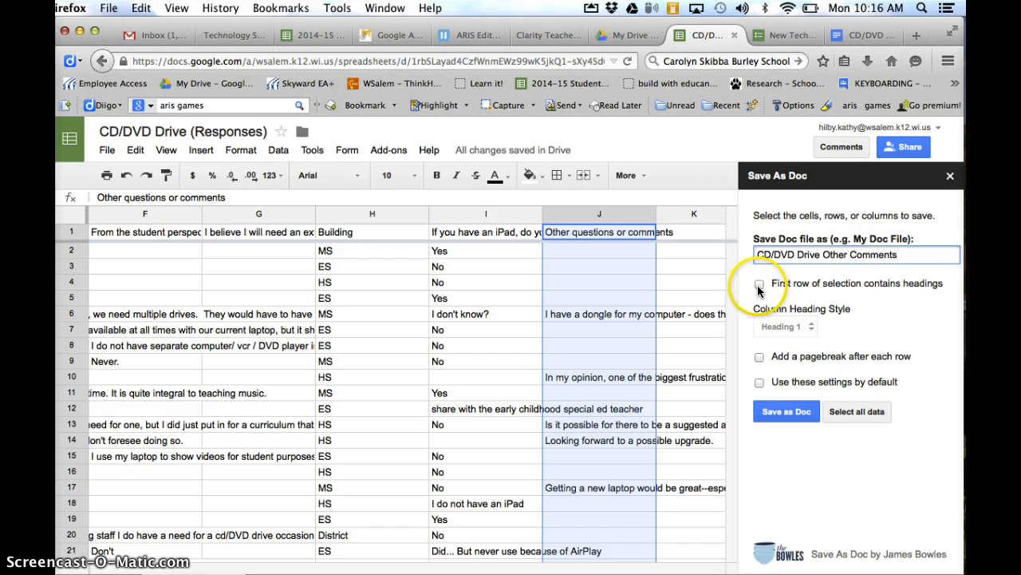
pyautogui.click(758, 285)
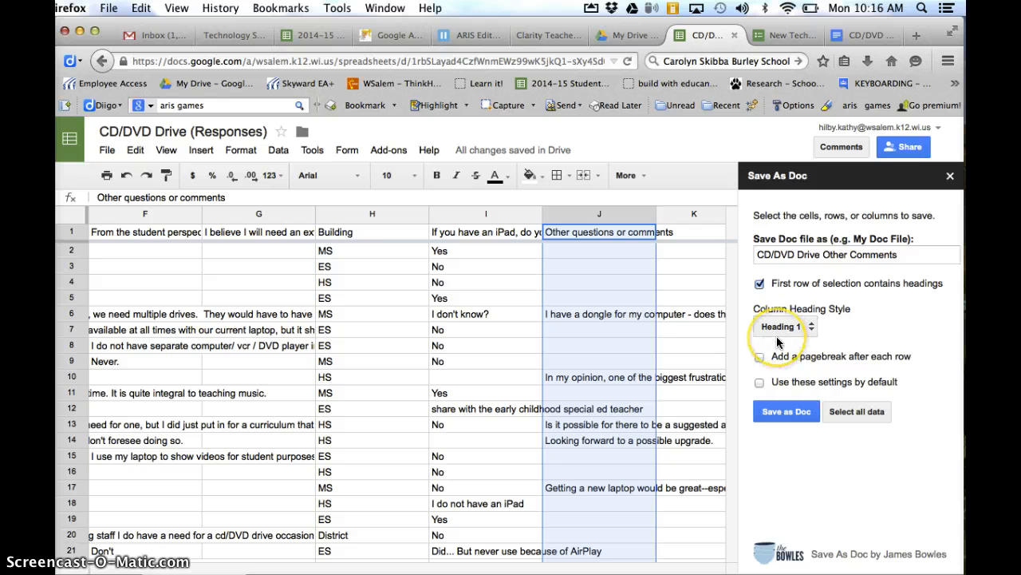
pyautogui.click(761, 359)
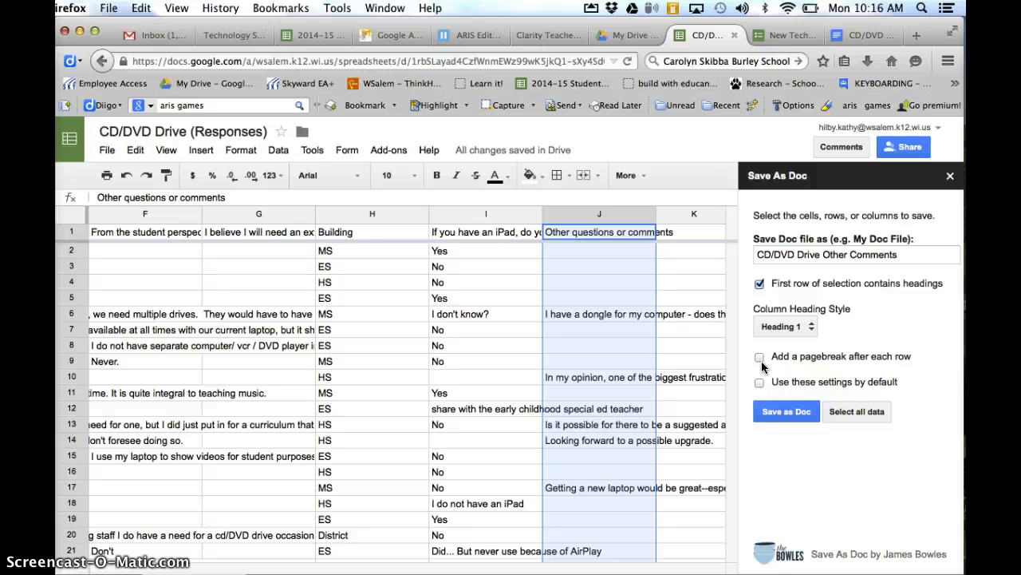
pyautogui.click(771, 408)
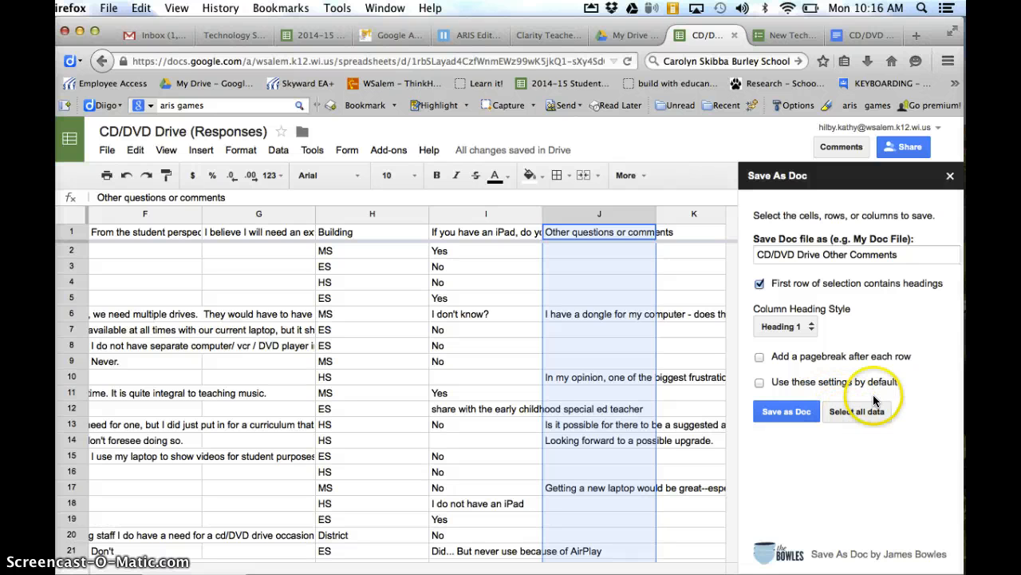
pyautogui.click(786, 411)
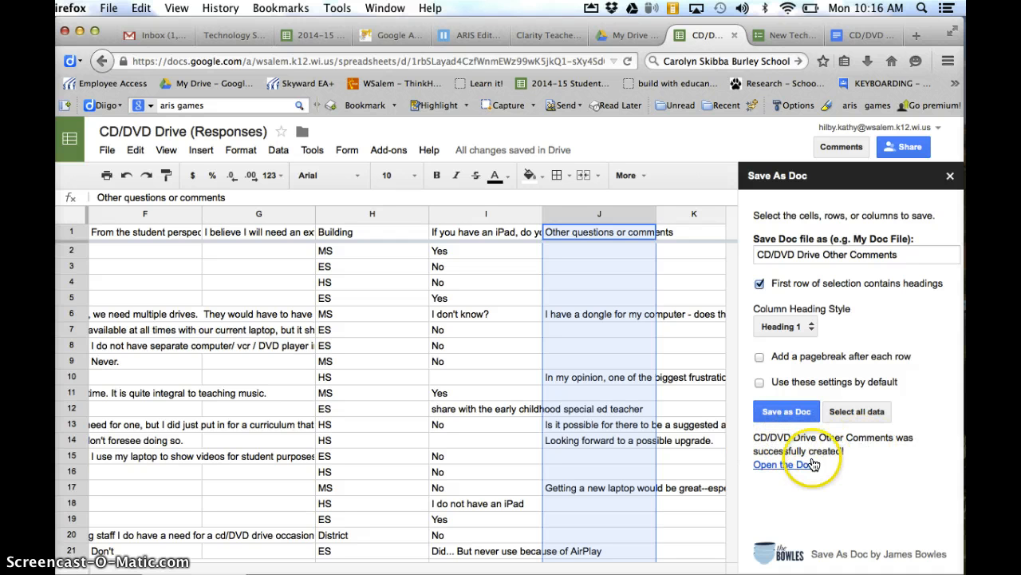
# Open the newly created comments document and look through its entries from beginning to end
pyautogui.click(780, 467)
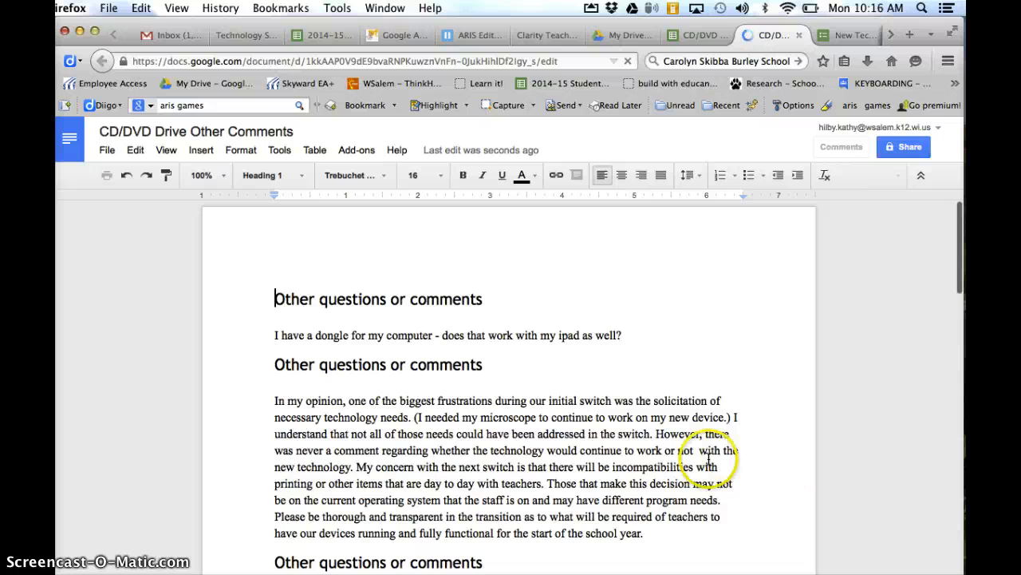
pyautogui.scroll(-5, 708, 458)
pyautogui.scroll(-5, 708, 458)
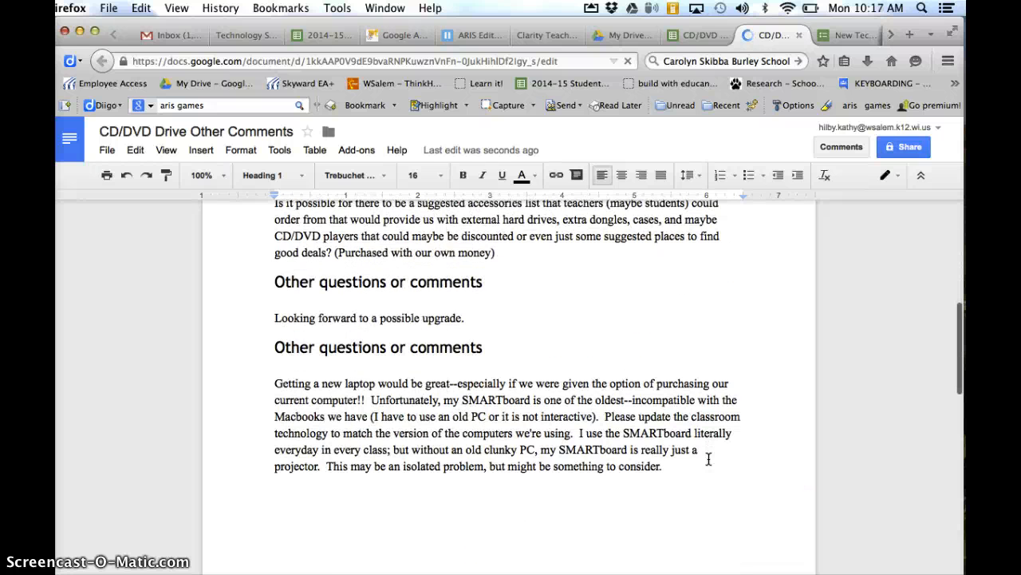
pyautogui.scroll(-4, 708, 458)
pyautogui.scroll(-12, 707, 458)
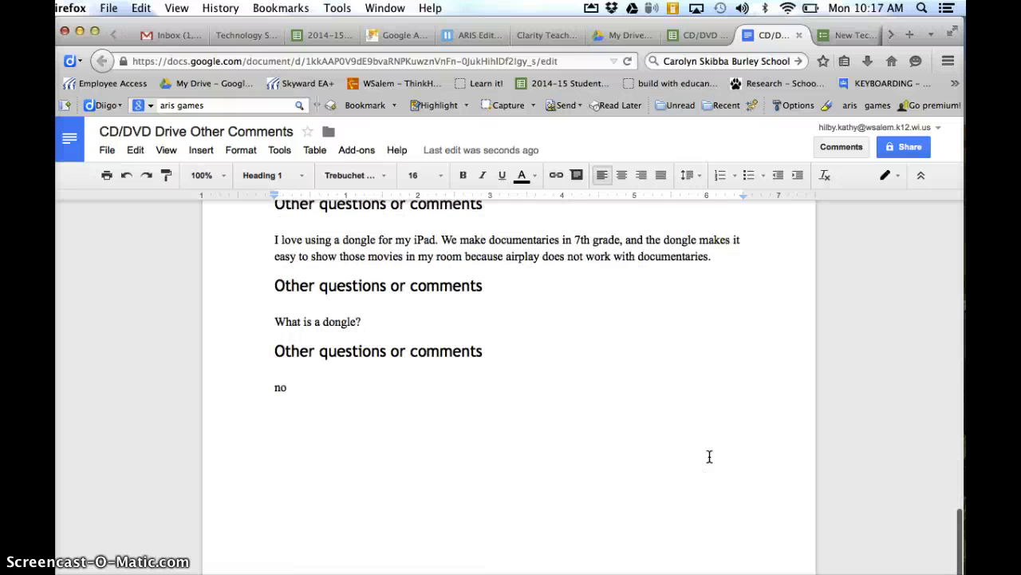
pyautogui.scroll(15, 710, 456)
pyautogui.click(433, 373)
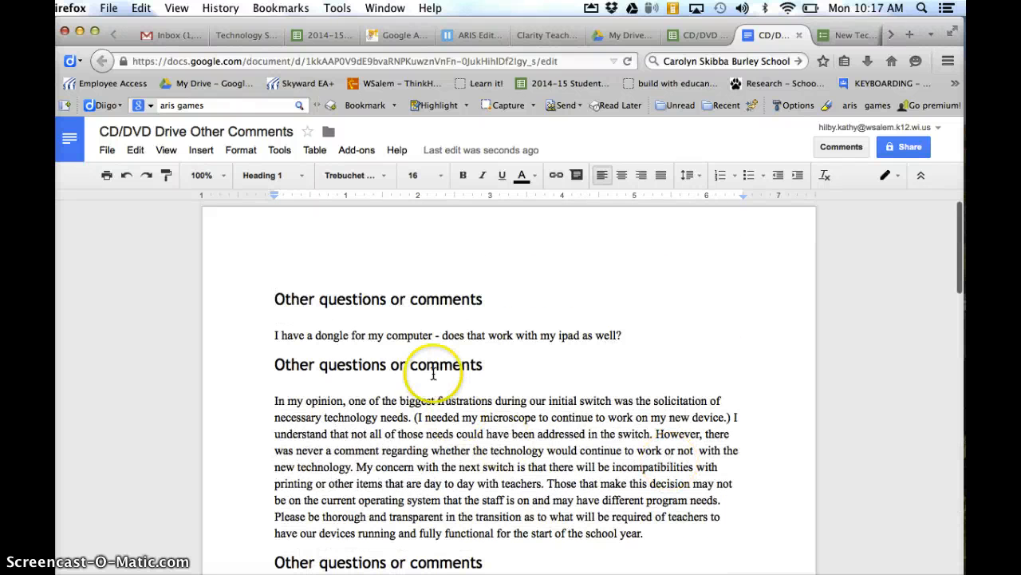
# Set the document's top, bottom, left and right page margins to 0.5 inches
pyautogui.click(106, 150)
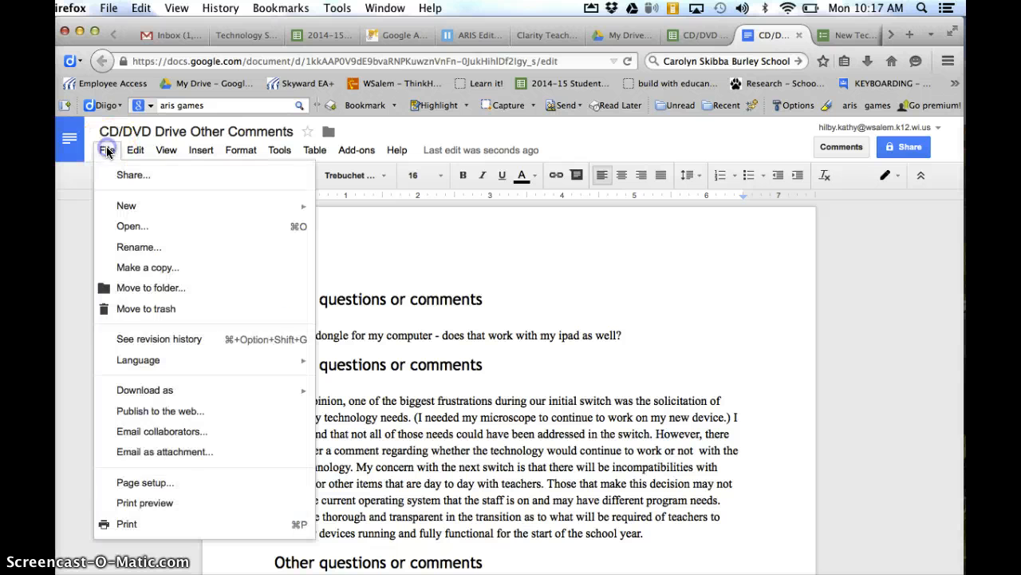
pyautogui.click(140, 483)
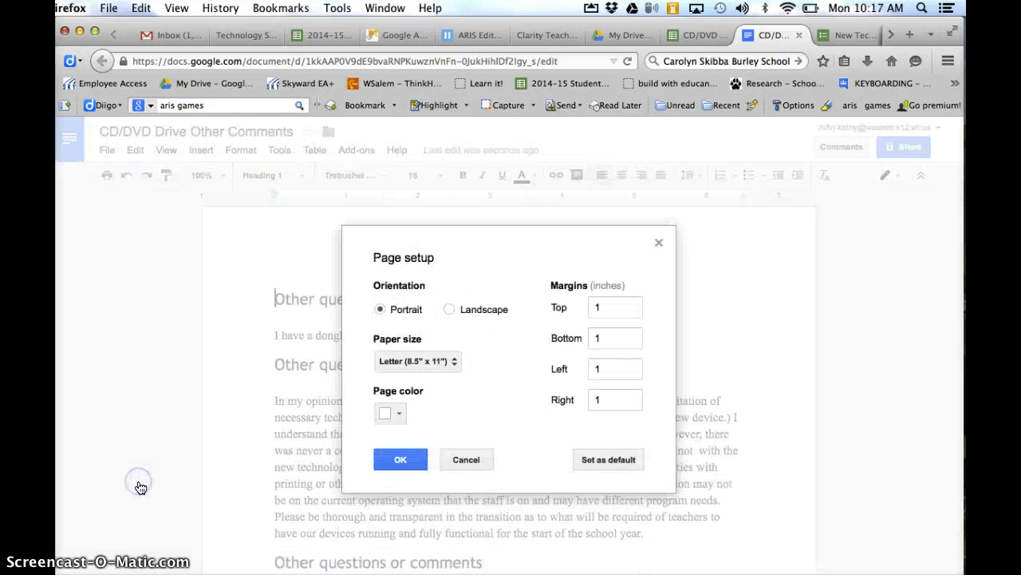
pyautogui.click(609, 303)
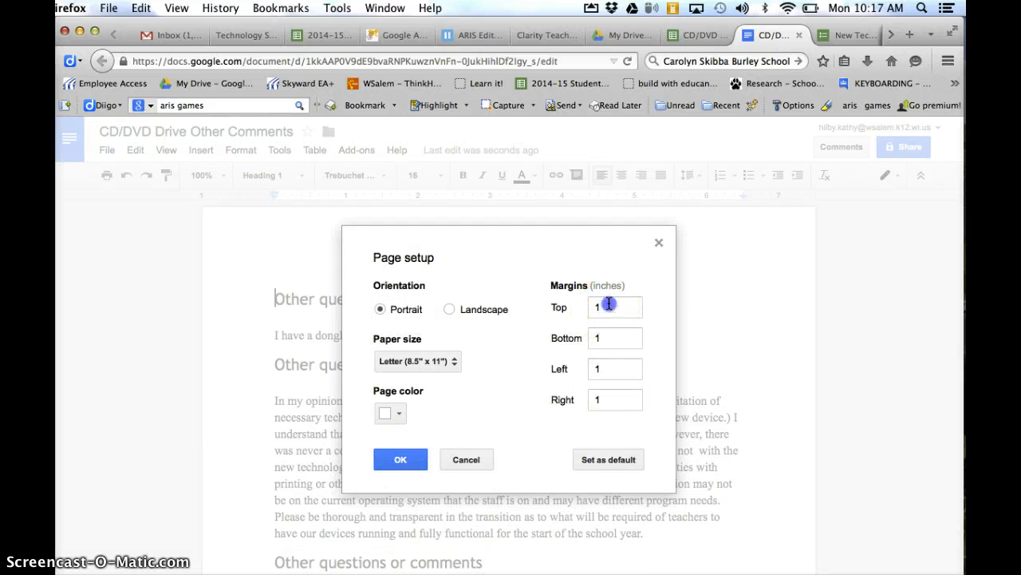
pyautogui.press('BackSpace')
pyautogui.write('.5')
pyautogui.press('Tab')
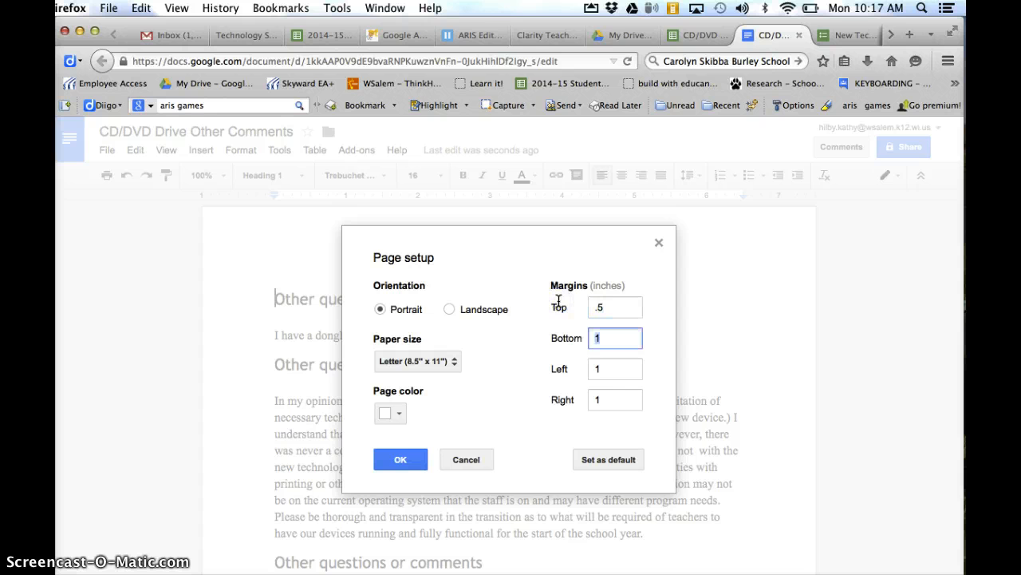
pyautogui.press('Tab')
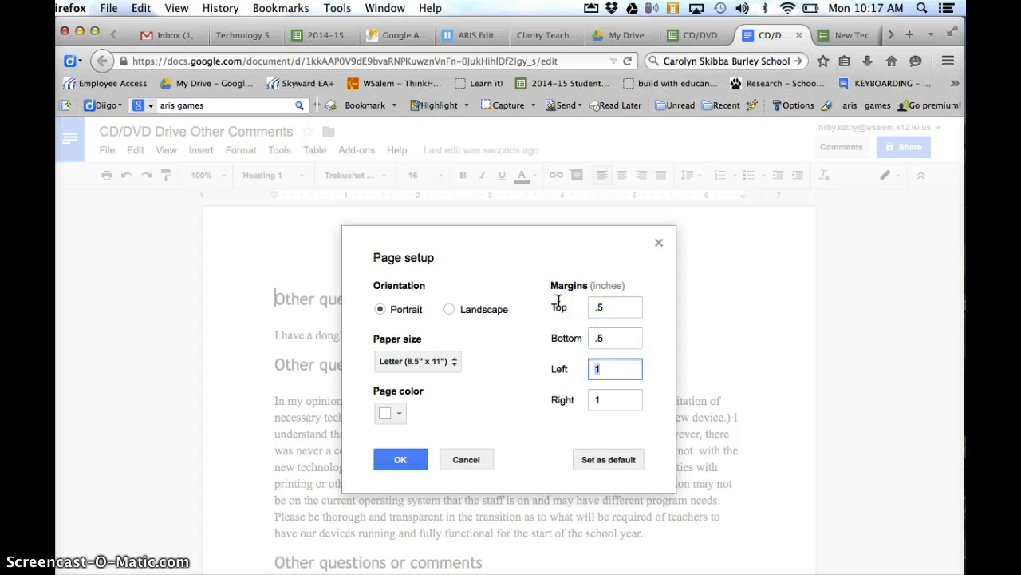
pyautogui.write('.5')
pyautogui.press('Tab')
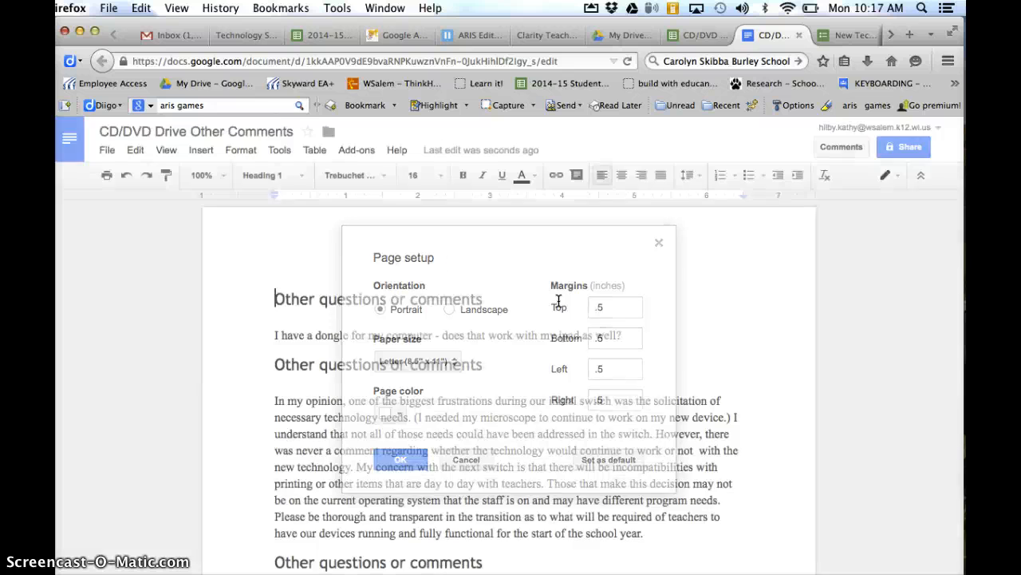
# Look through the comment entries across both pages to check the layout with the narrower margins
pyautogui.scroll(-2, 576, 348)
pyautogui.scroll(-10, 576, 348)
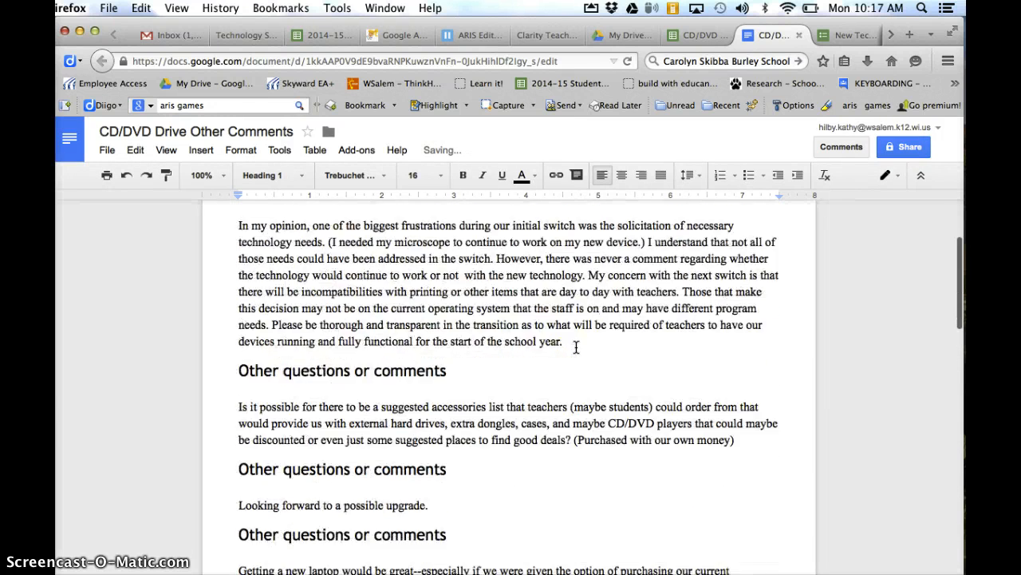
pyautogui.scroll(-5, 576, 348)
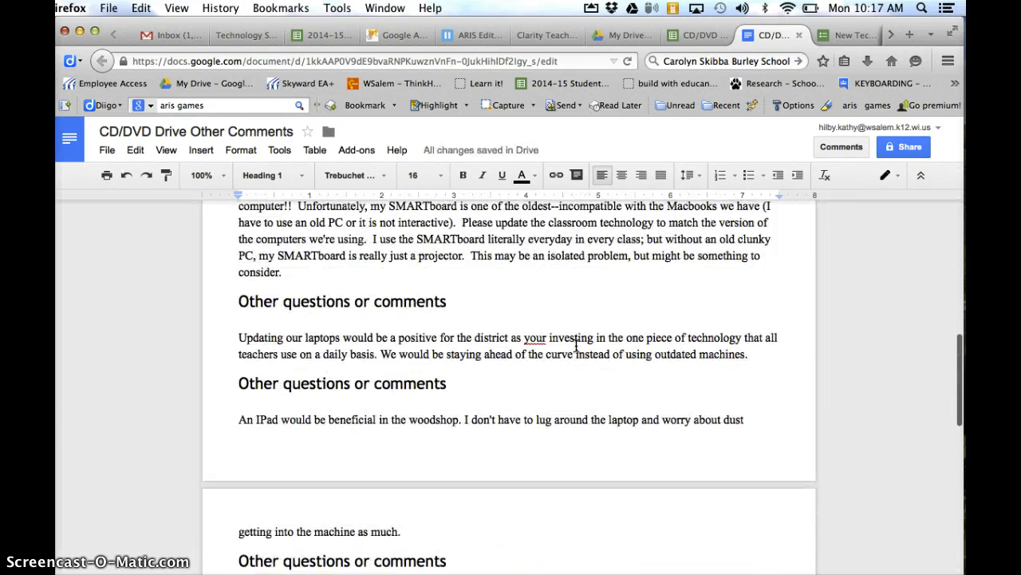
pyautogui.scroll(4, 576, 346)
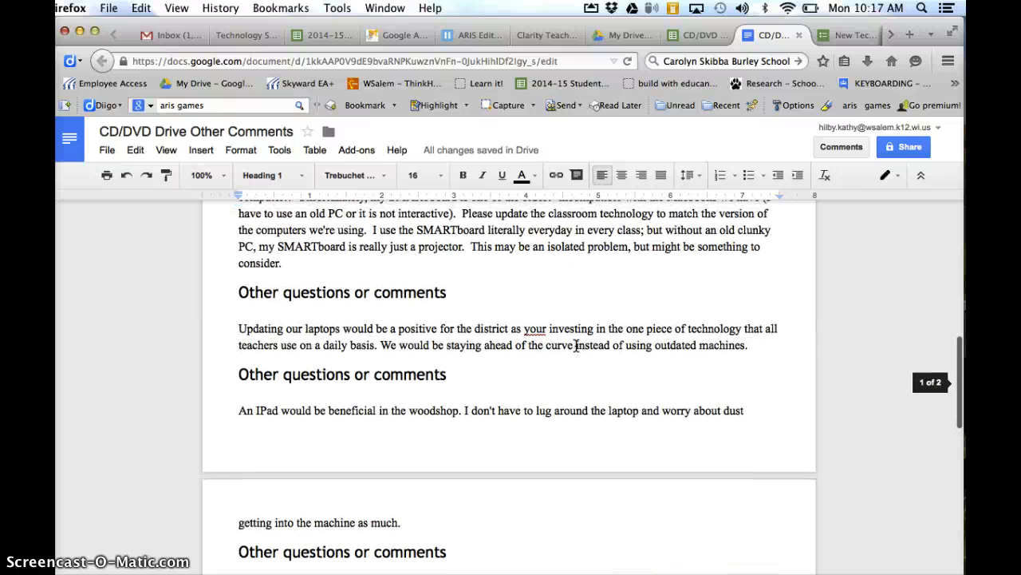
pyautogui.scroll(12, 576, 345)
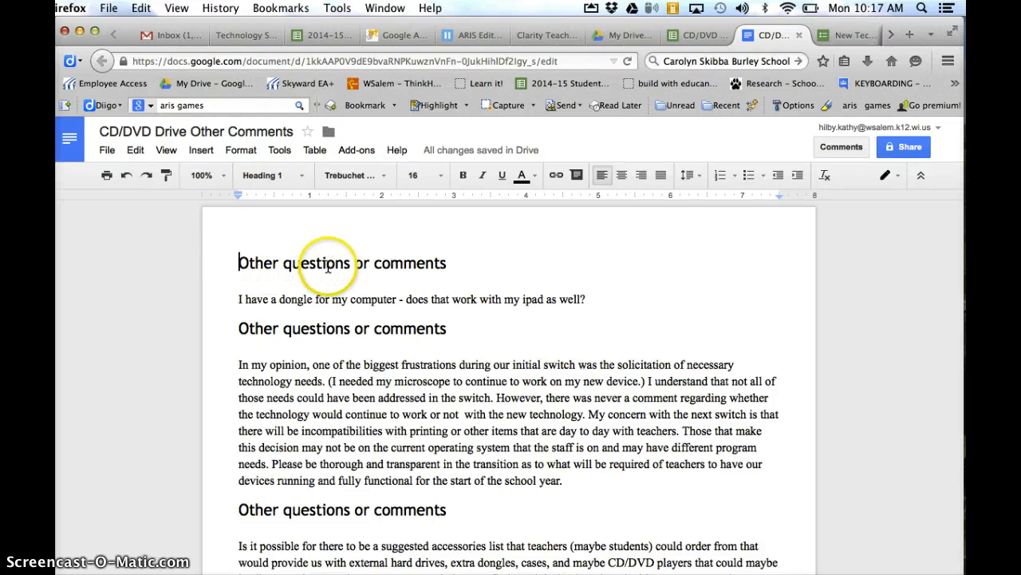
pyautogui.scroll(-10, 372, 348)
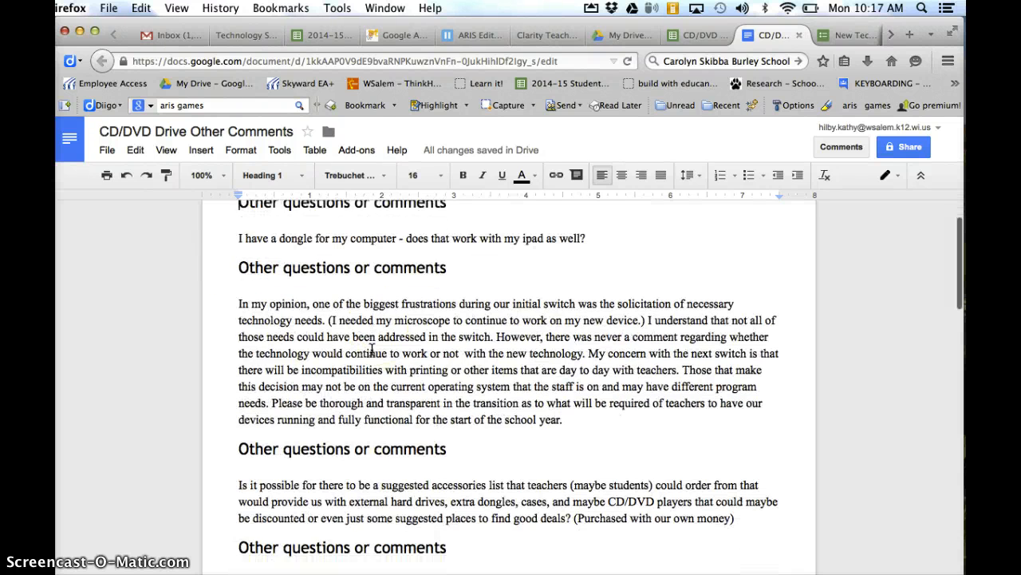
pyautogui.scroll(-6, 372, 349)
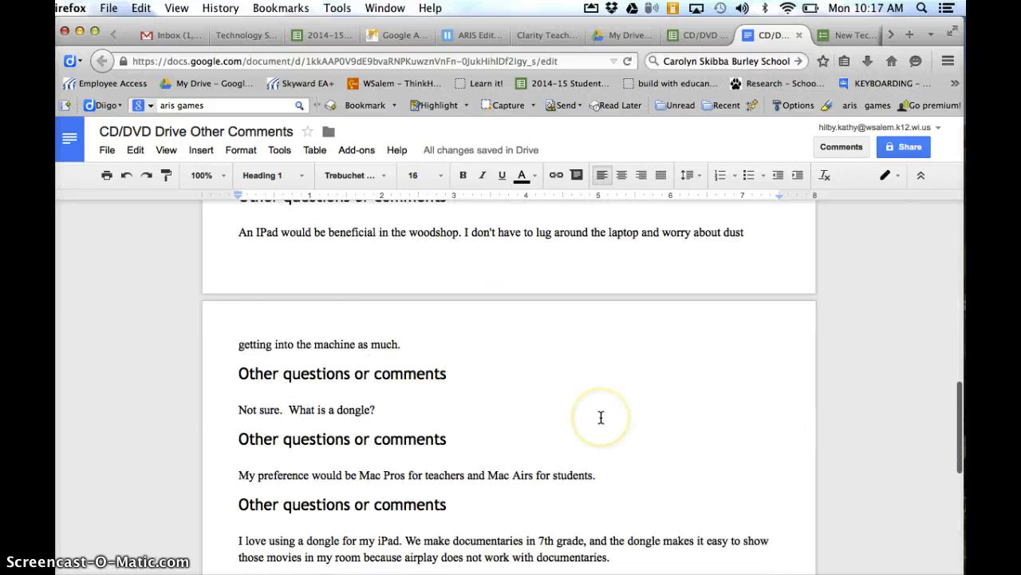
pyautogui.scroll(8, 601, 416)
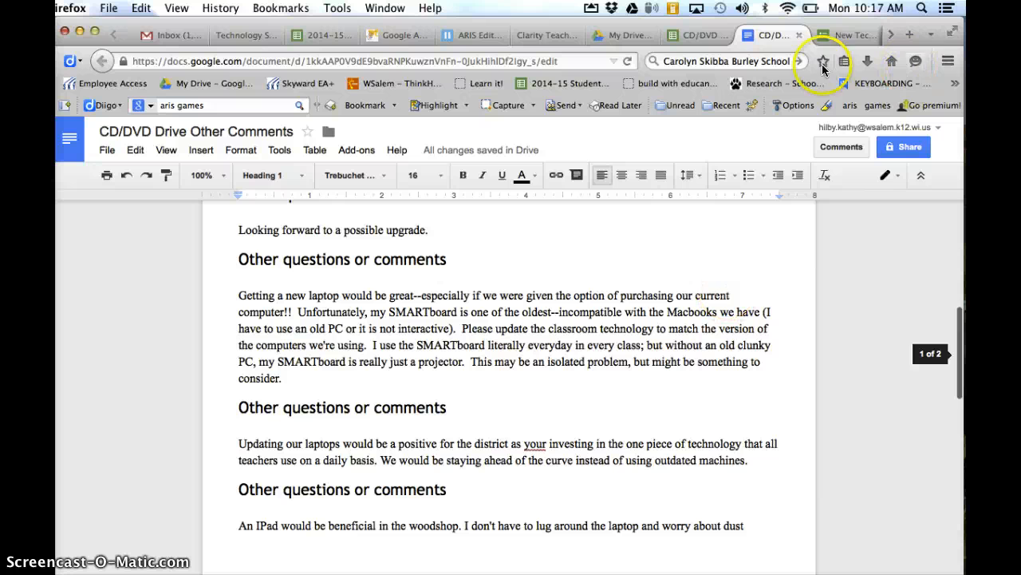